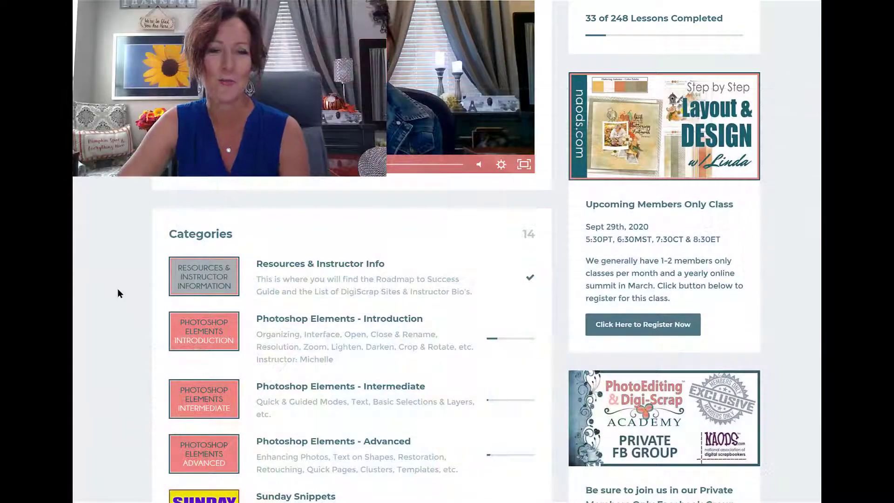
Browse the PhotoEditing & Digi-Scrap Academy class listing
{"action": "scroll", "coordinate": [118, 289], "scroll_direction": "down", "scroll_amount": 3}
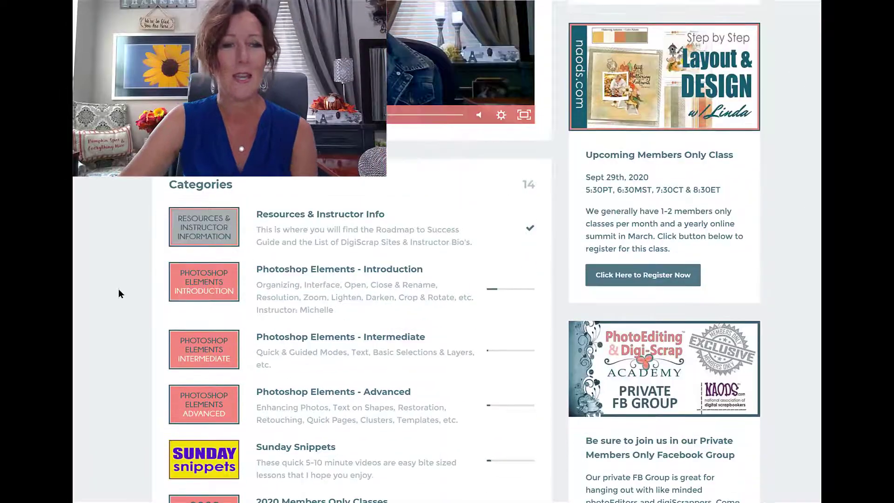
{"action": "scroll", "coordinate": [170, 380], "scroll_direction": "down", "scroll_amount": 1}
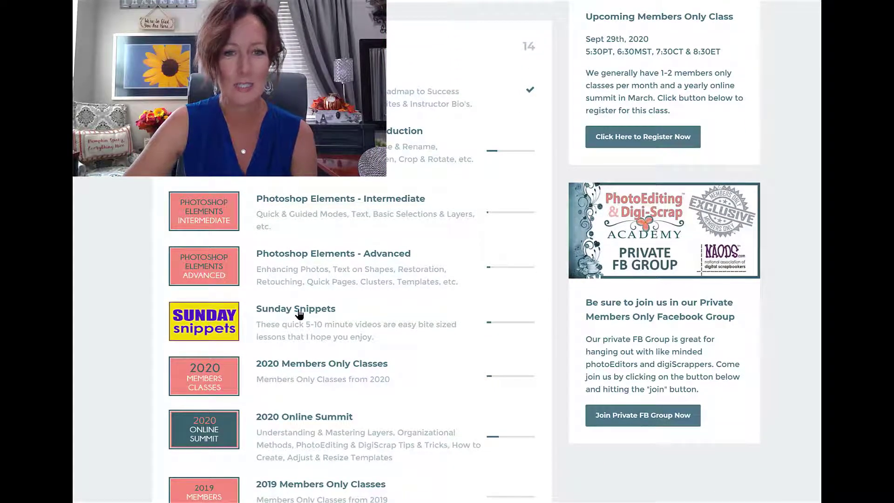
{"action": "scroll", "coordinate": [124, 326], "scroll_direction": "down", "scroll_amount": 1}
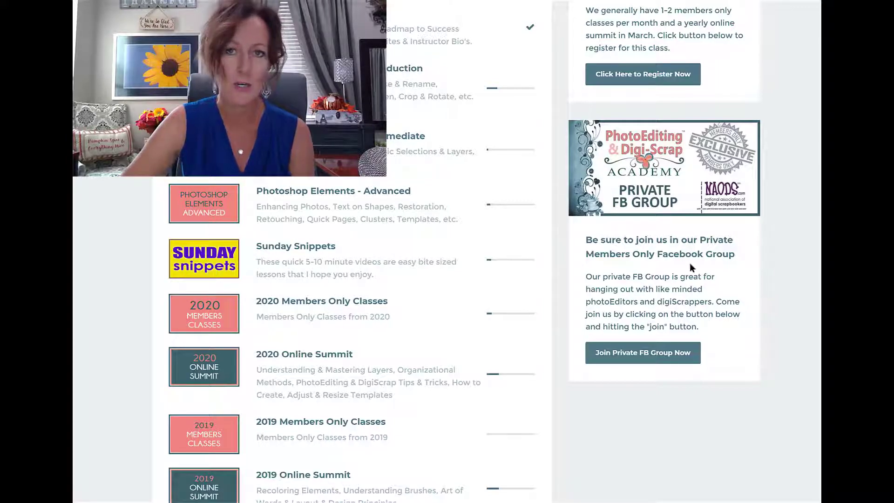
{"action": "scroll", "coordinate": [635, 220], "scroll_direction": "up", "scroll_amount": 8}
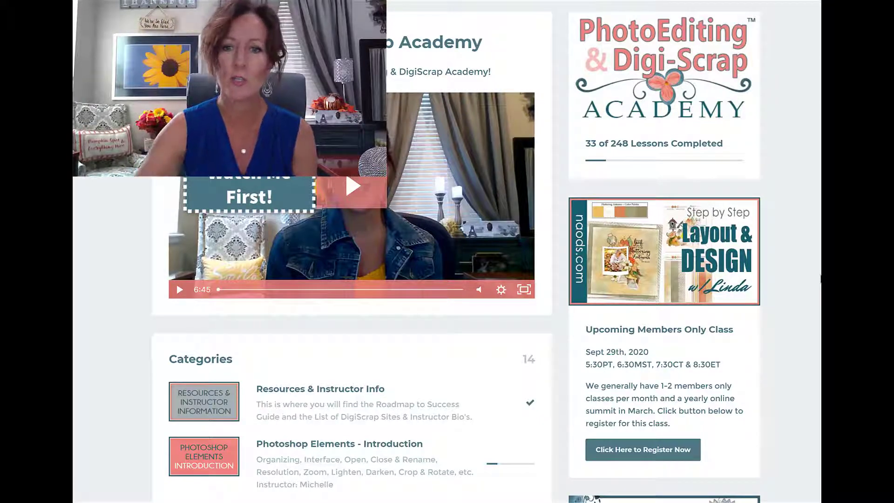
{"action": "left_click", "coordinate": [624, 451]}
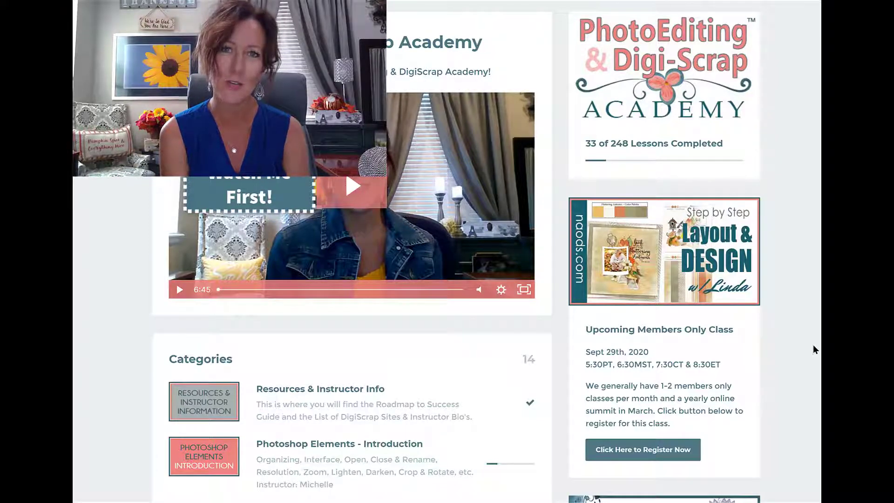
Open the 2020 Members Only Classes category and select the Fun with Filters w/Michelle lesson
{"action": "scroll", "coordinate": [812, 349], "scroll_direction": "down", "scroll_amount": 6}
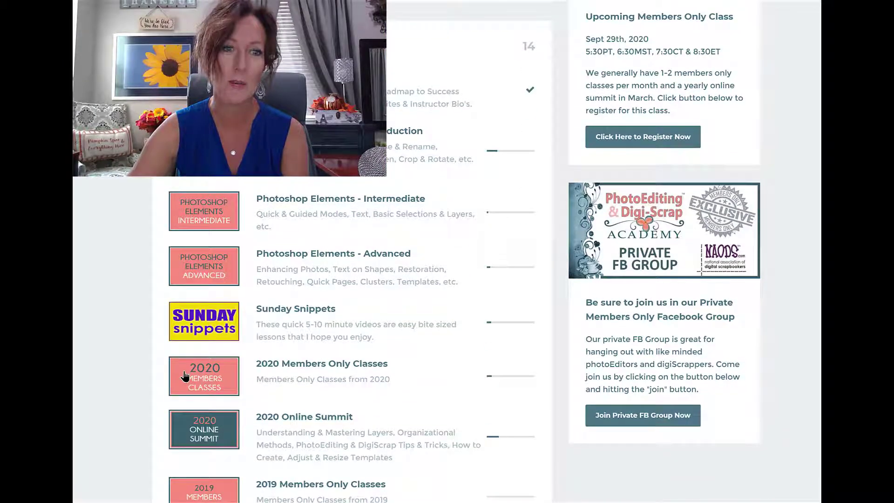
{"action": "left_click", "coordinate": [185, 376]}
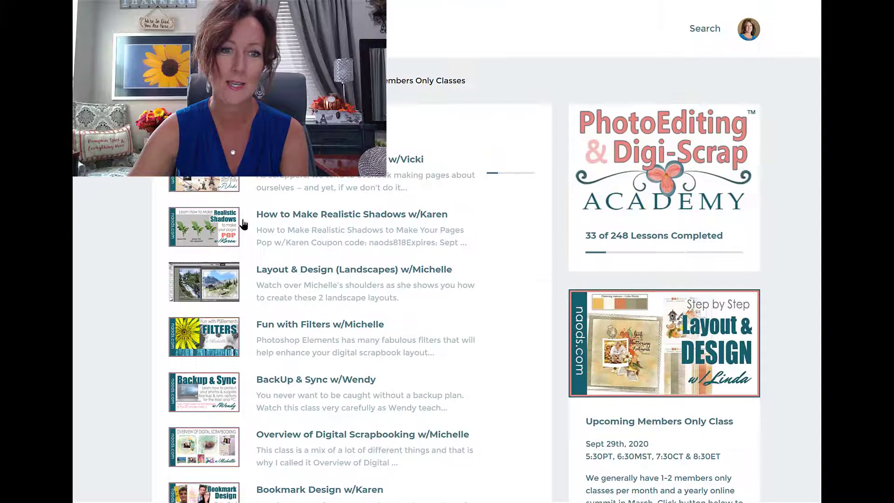
{"action": "scroll", "coordinate": [274, 201], "scroll_direction": "down", "scroll_amount": 2}
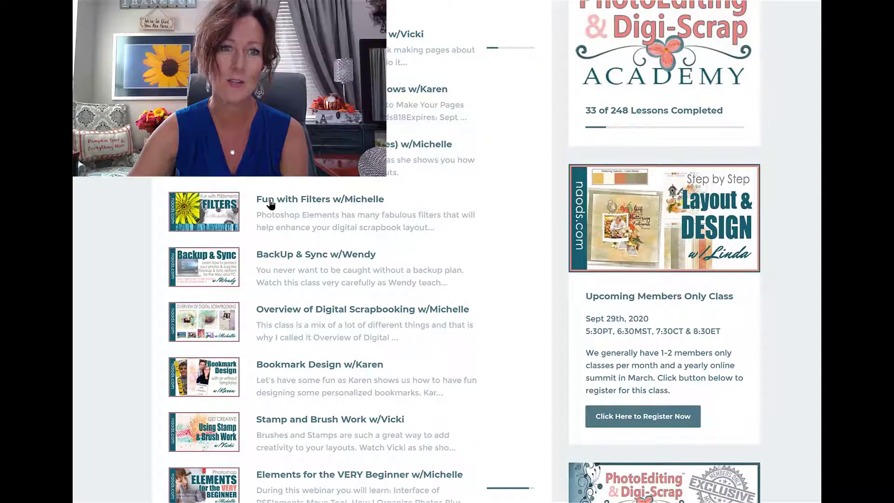
{"action": "left_click", "coordinate": [271, 201]}
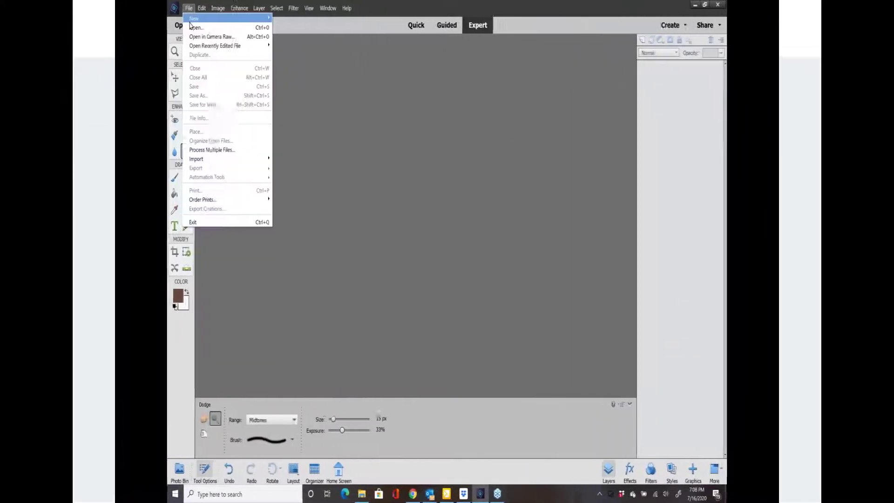
Open render-lens-flare.jpg from the 05render-lensflare folder and enlarge its document window
{"action": "left_click", "coordinate": [117, 28]}
{"action": "key", "text": "alt+Up"}
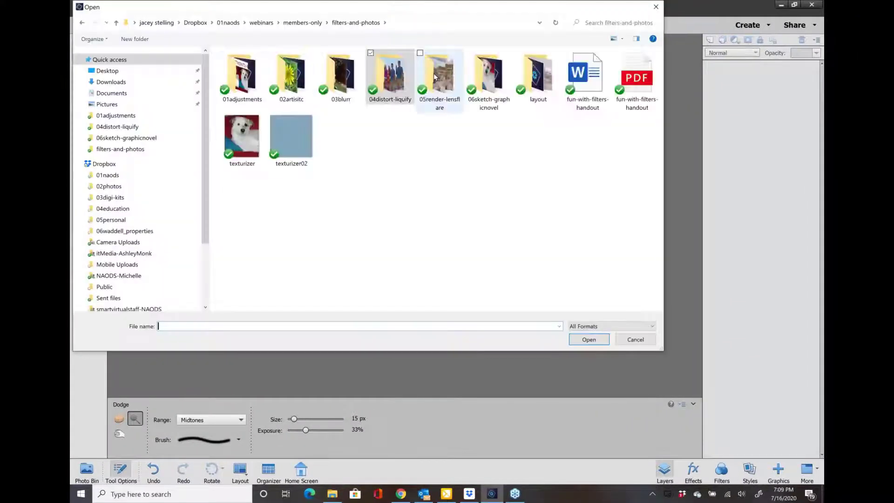
{"action": "double_click", "coordinate": [436, 79]}
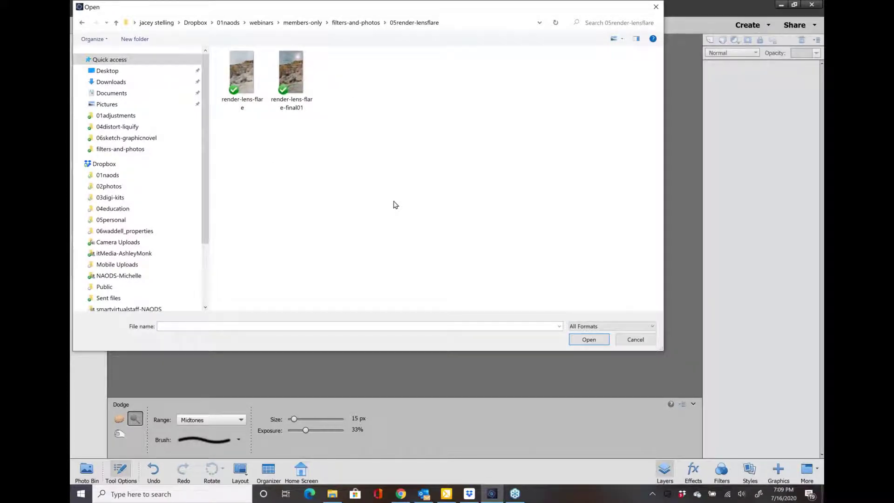
{"action": "double_click", "coordinate": [238, 75]}
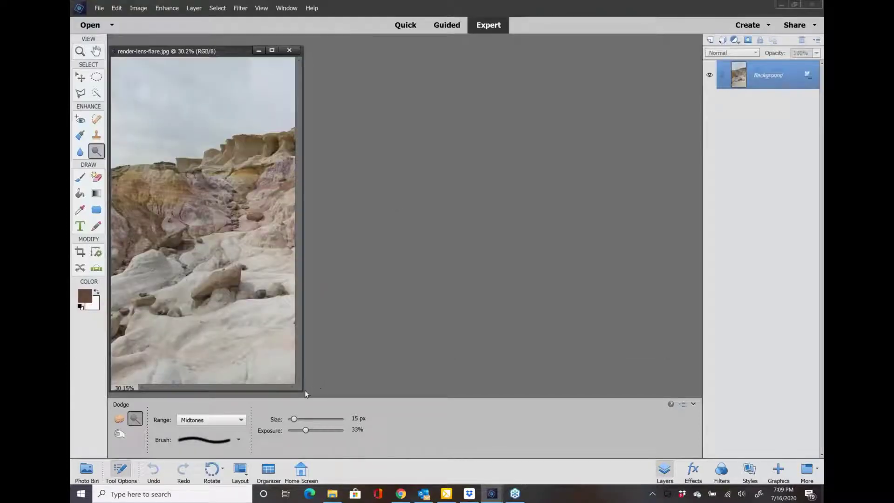
{"action": "left_click_drag", "start_coordinate": [306, 394], "coordinate": [571, 440]}
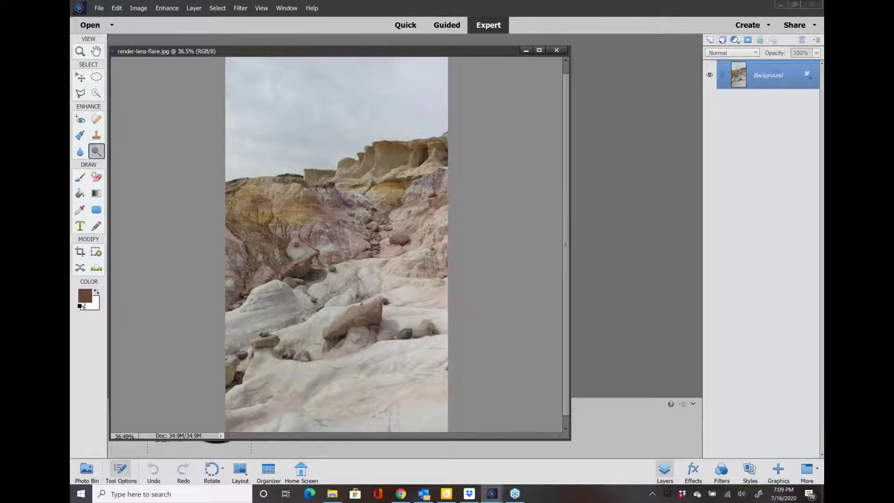
{"action": "left_click", "coordinate": [167, 8]}
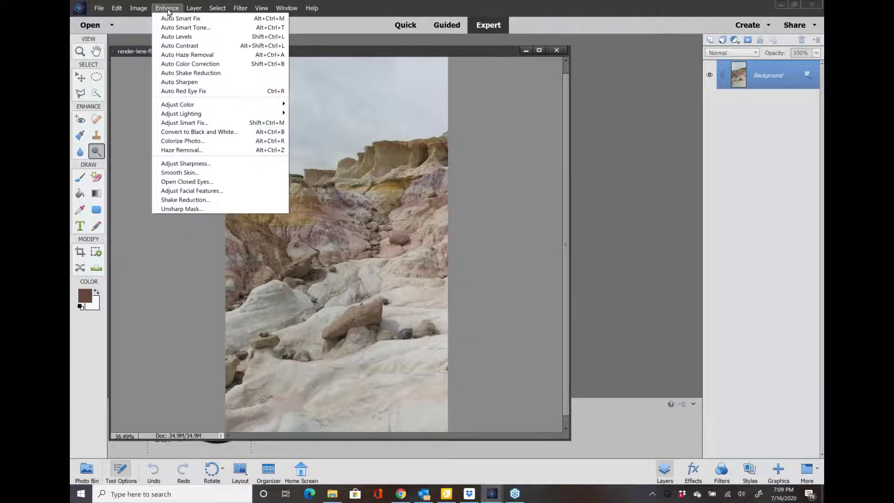
{"action": "left_click", "coordinate": [172, 150]}
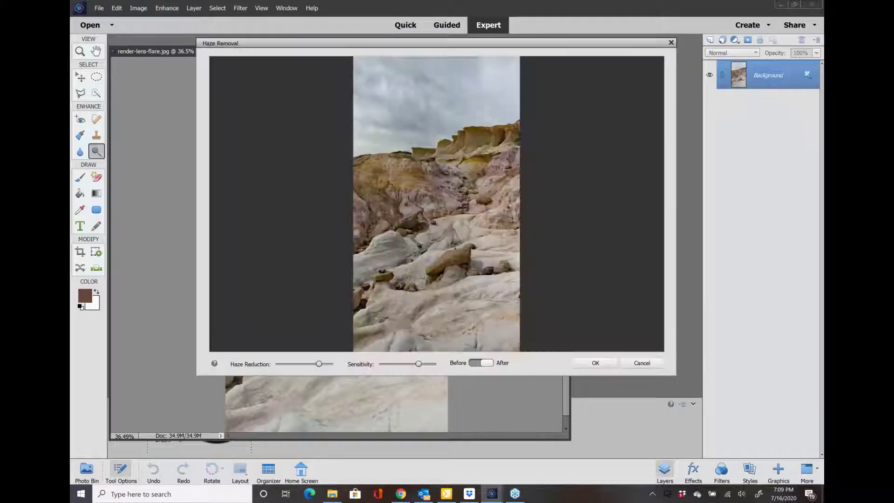
{"action": "left_click", "coordinate": [477, 366]}
{"action": "left_click", "coordinate": [490, 366]}
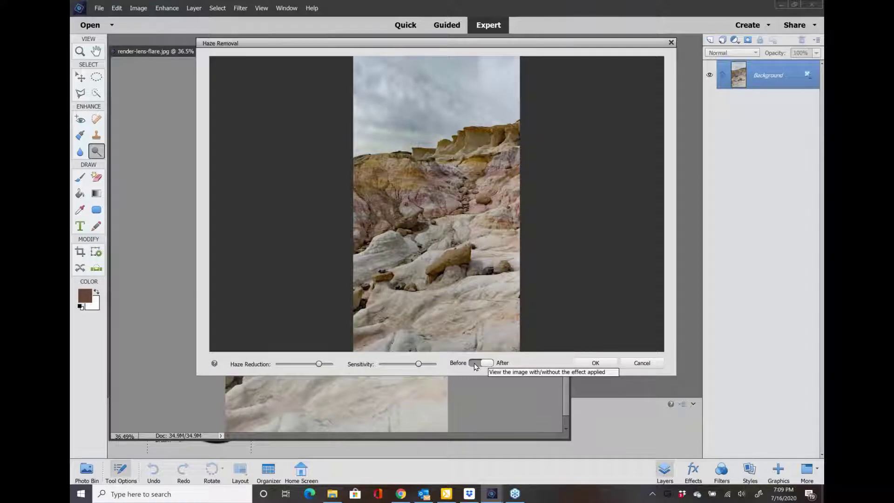
{"action": "left_click", "coordinate": [476, 366]}
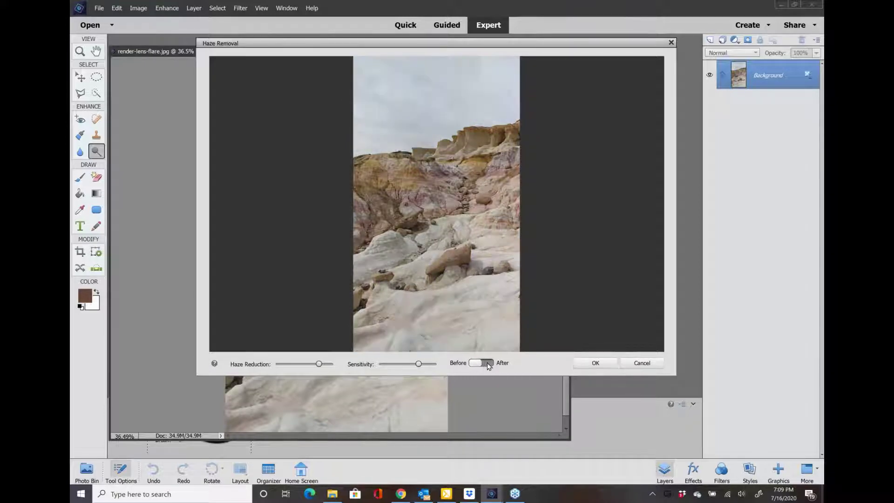
{"action": "left_click", "coordinate": [489, 366]}
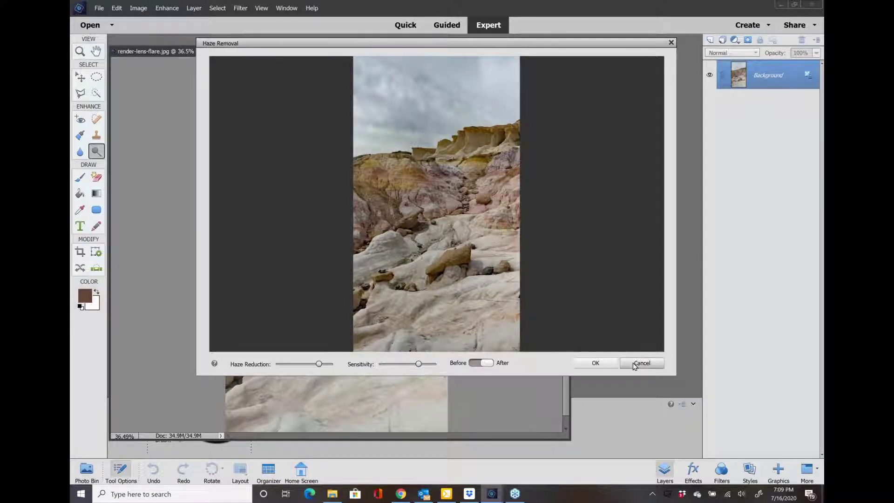
{"action": "left_click", "coordinate": [634, 367]}
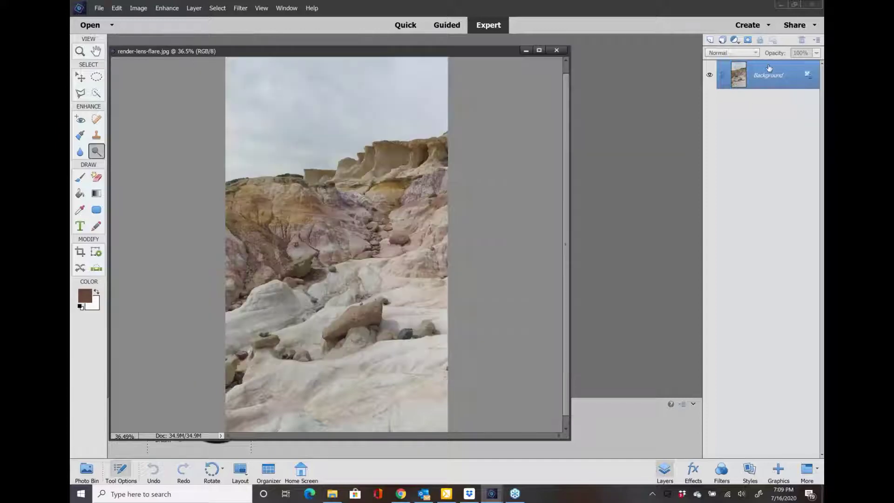
Duplicate the Background layer to create a Background copy
{"action": "right_click", "coordinate": [767, 67]}
{"action": "left_click", "coordinate": [777, 85]}
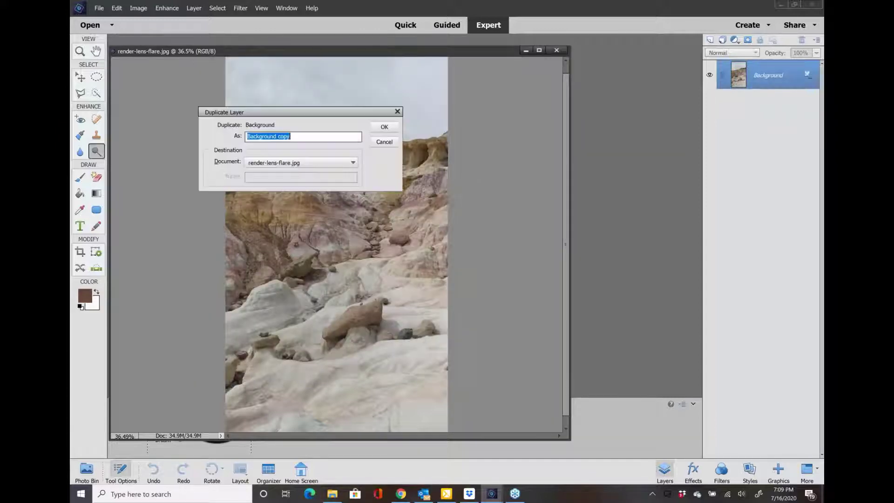
{"action": "left_click", "coordinate": [384, 128]}
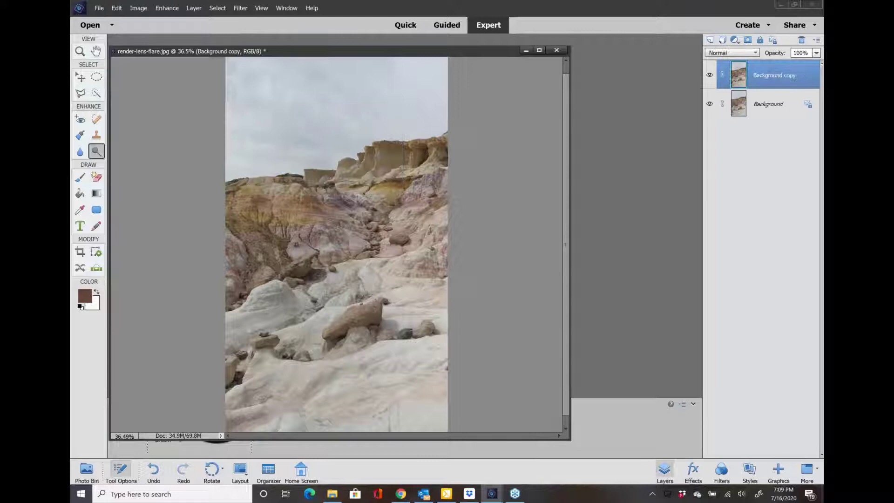
Apply Enhance > Haze Removal to the copy after comparing before and after
{"action": "left_click", "coordinate": [166, 8]}
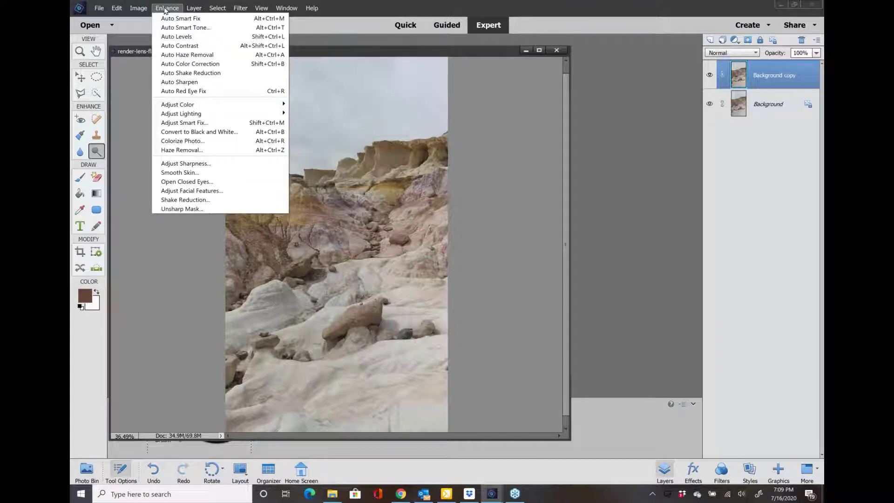
{"action": "left_click", "coordinate": [168, 150]}
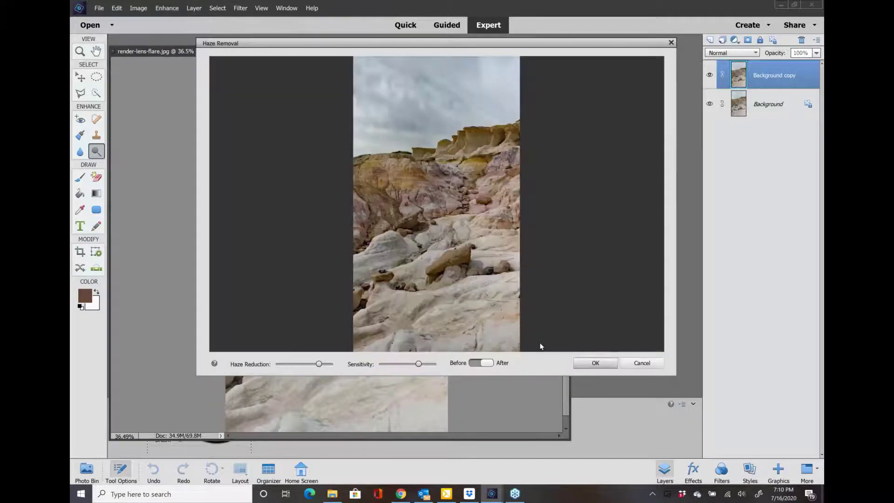
{"action": "left_click", "coordinate": [484, 363]}
{"action": "left_click", "coordinate": [485, 363]}
{"action": "left_click", "coordinate": [607, 370]}
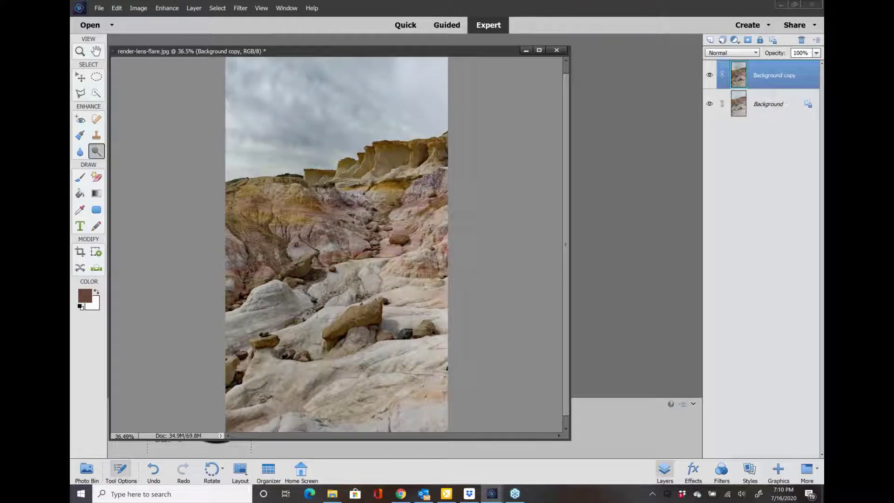
Show the Filter > Render submenu so Lens Flare can be chosen
{"action": "left_click", "coordinate": [240, 8]}
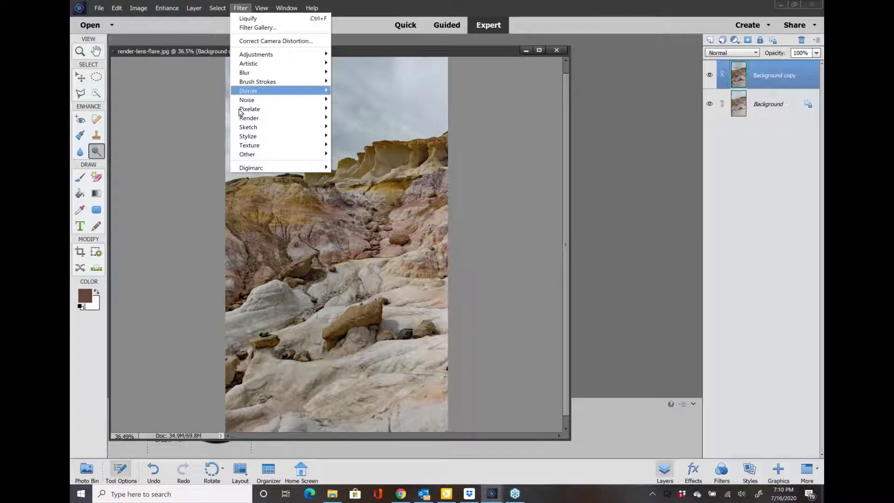
{"action": "mouse_move", "coordinate": [248, 138]}
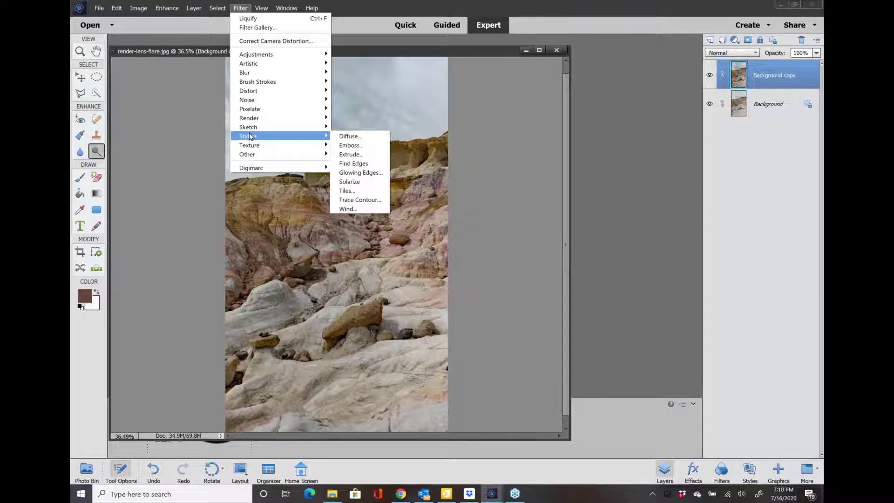
{"action": "mouse_move", "coordinate": [251, 122]}
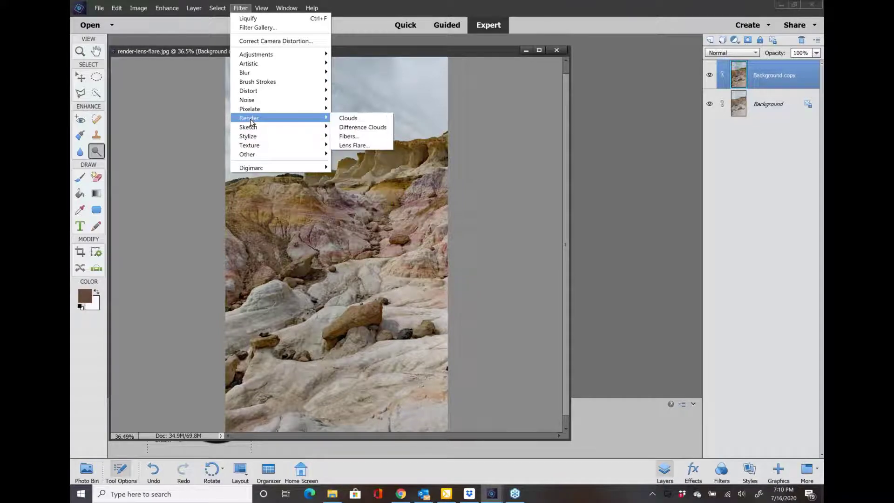
Open Lens Flare, centre the flare in the upper-right sky, and raise brightness to 144%
{"action": "left_click", "coordinate": [355, 145]}
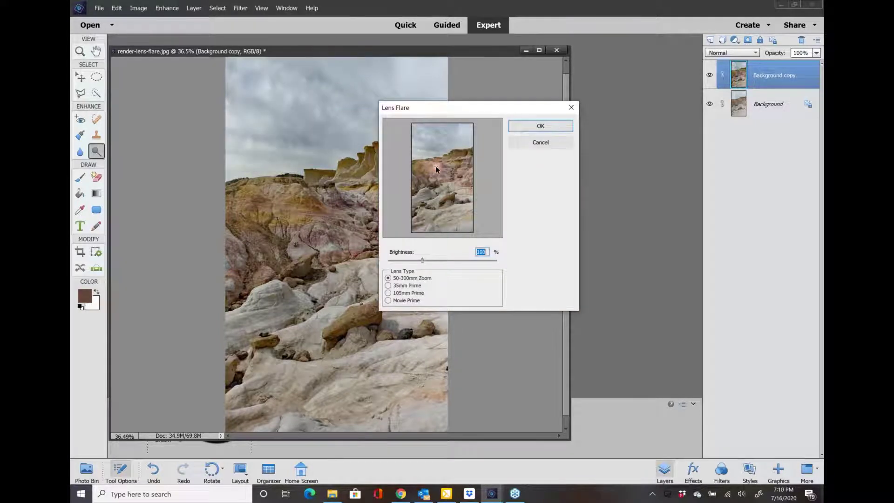
{"action": "left_click", "coordinate": [421, 154]}
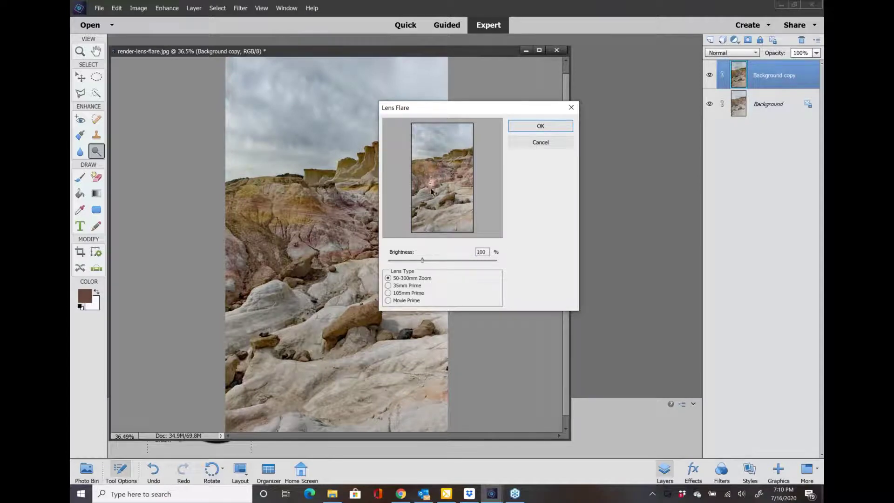
{"action": "left_click", "coordinate": [450, 151]}
{"action": "left_click", "coordinate": [462, 135]}
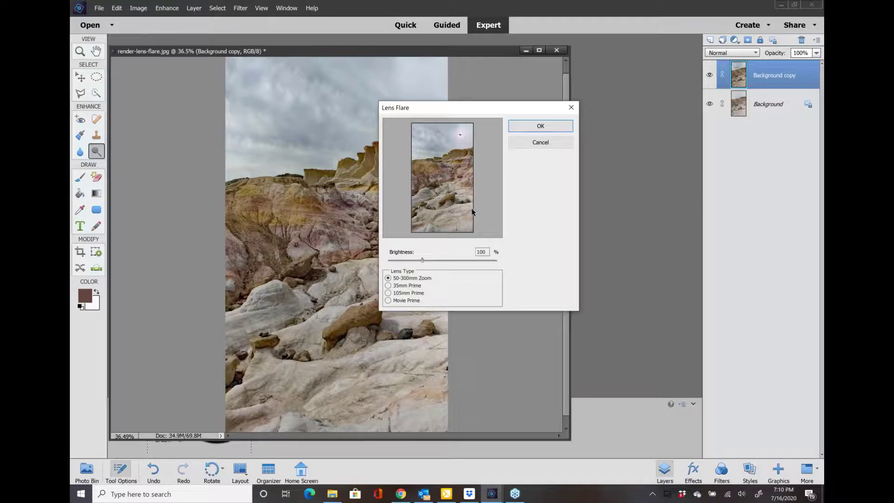
{"action": "mouse_move", "coordinate": [423, 260]}
{"action": "left_mouse_down"}
{"action": "mouse_move", "coordinate": [479, 262]}
{"action": "mouse_move", "coordinate": [439, 266]}
{"action": "left_mouse_up"}
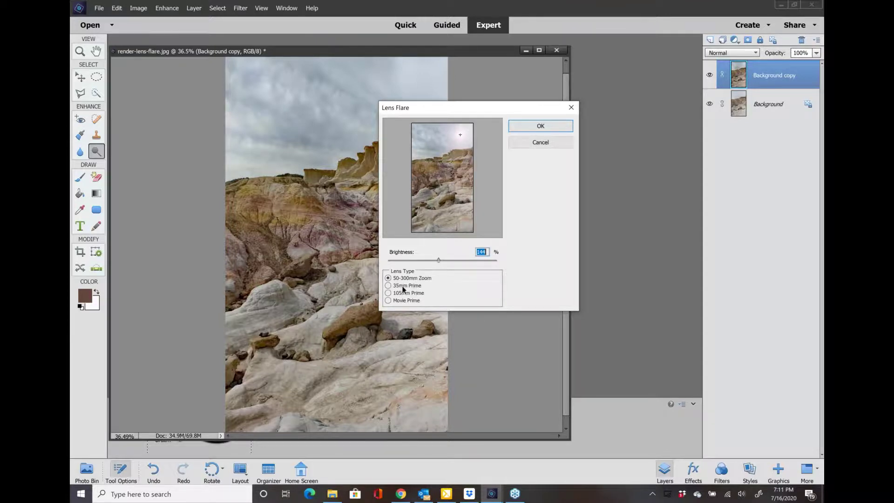
Try the 35mm and 105mm Prime lens types, then settle on Movie Prime
{"action": "left_click", "coordinate": [417, 286]}
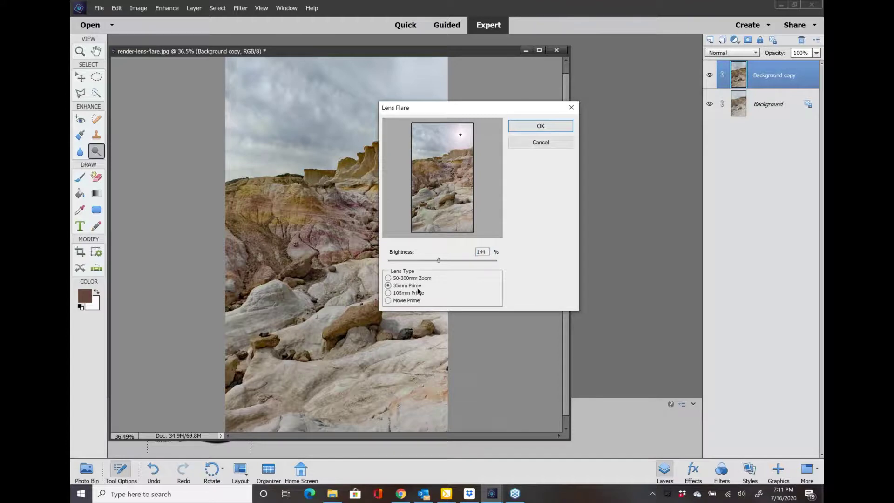
{"action": "left_click", "coordinate": [402, 295]}
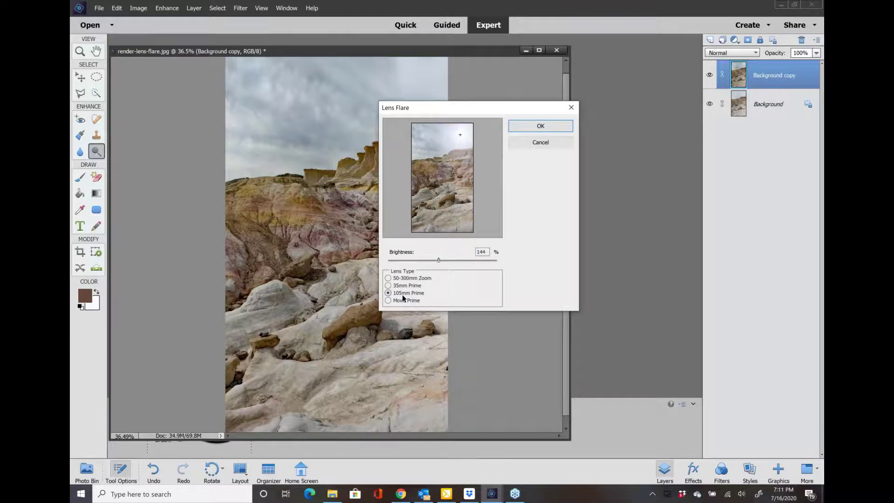
{"action": "left_click", "coordinate": [397, 301]}
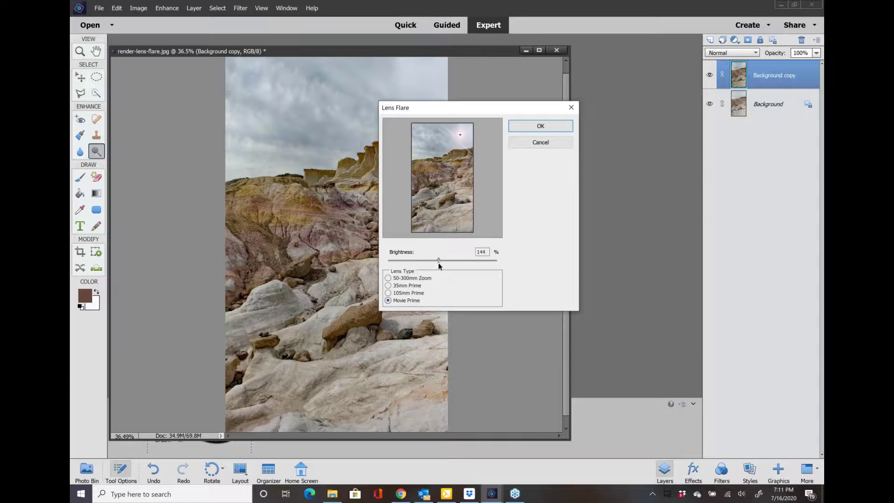
Lower brightness to 143% and fine-tune the flare centre in the upper-right sky
{"action": "mouse_move", "coordinate": [437, 261]}
{"action": "left_mouse_down"}
{"action": "mouse_move", "coordinate": [465, 261]}
{"action": "mouse_move", "coordinate": [435, 261]}
{"action": "left_mouse_up"}
{"action": "left_click_drag", "start_coordinate": [460, 136], "coordinate": [449, 159]}
{"action": "left_click", "coordinate": [462, 139]}
{"action": "left_click_drag", "start_coordinate": [437, 139], "coordinate": [460, 138]}
Apply the Movie Prime flare and toggle the Background copy visibility twice to compare
{"action": "left_click", "coordinate": [529, 129]}
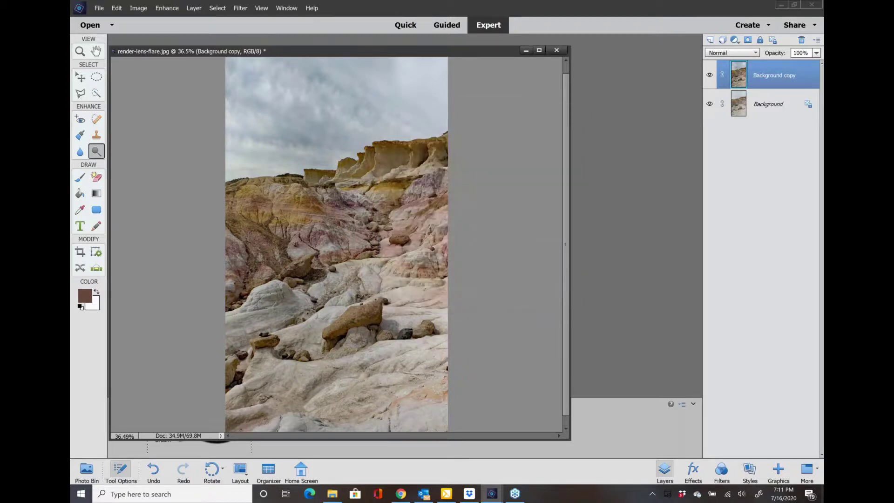
{"action": "left_click", "coordinate": [710, 76]}
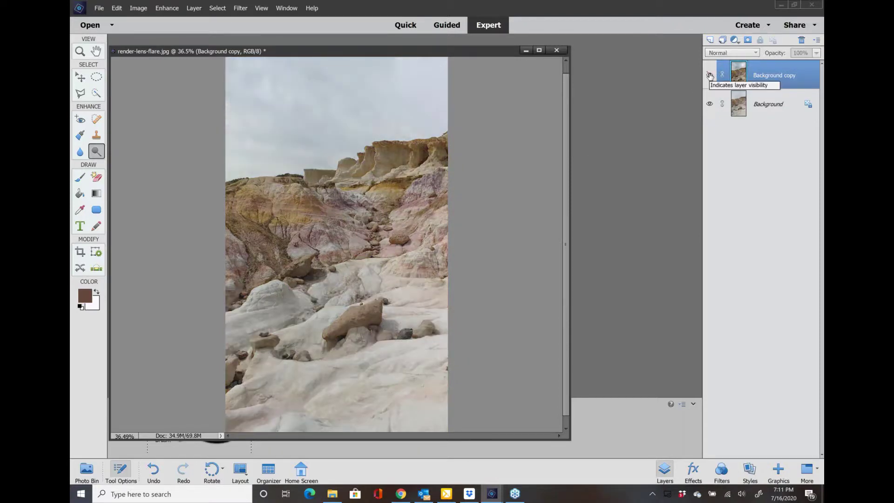
{"action": "left_click", "coordinate": [710, 75]}
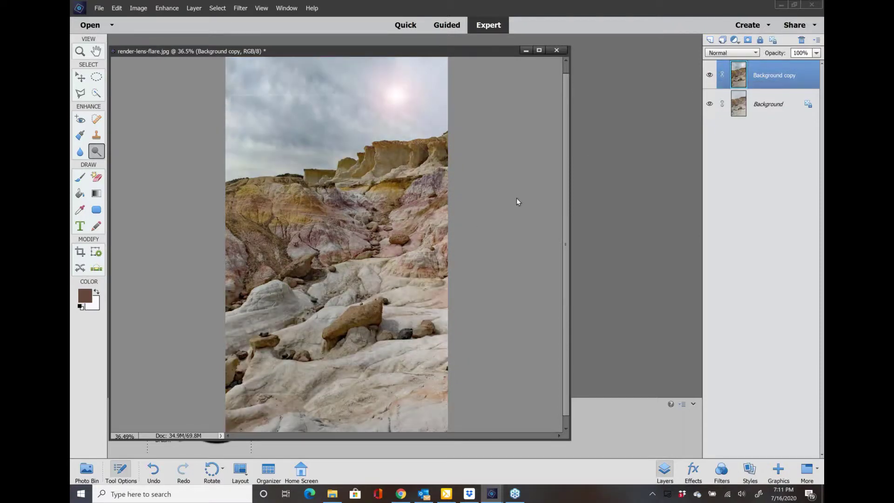
{"action": "left_click", "coordinate": [710, 76]}
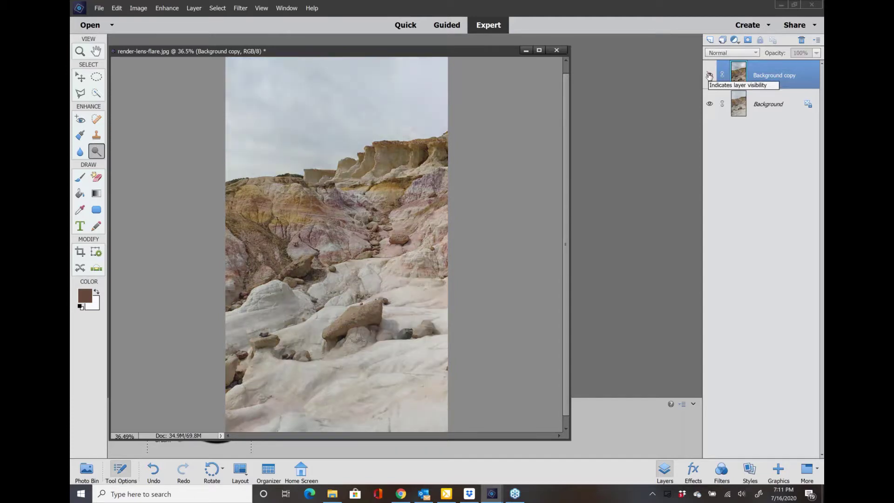
{"action": "left_click", "coordinate": [709, 75]}
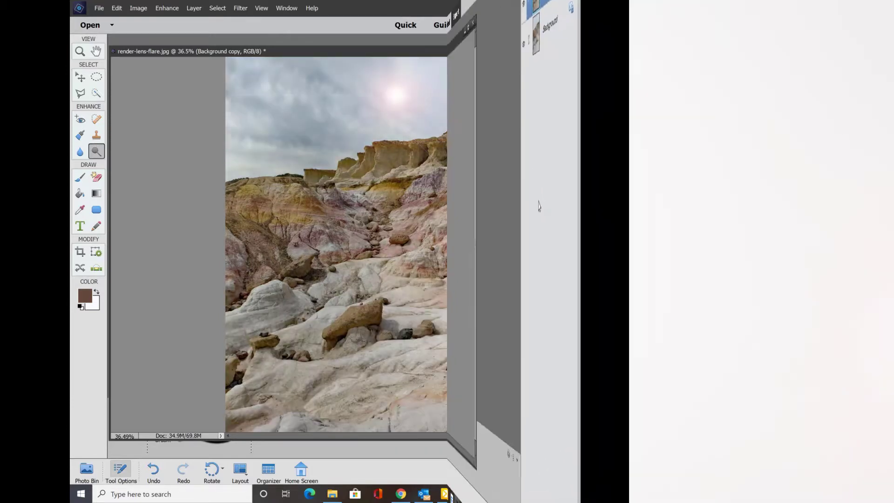